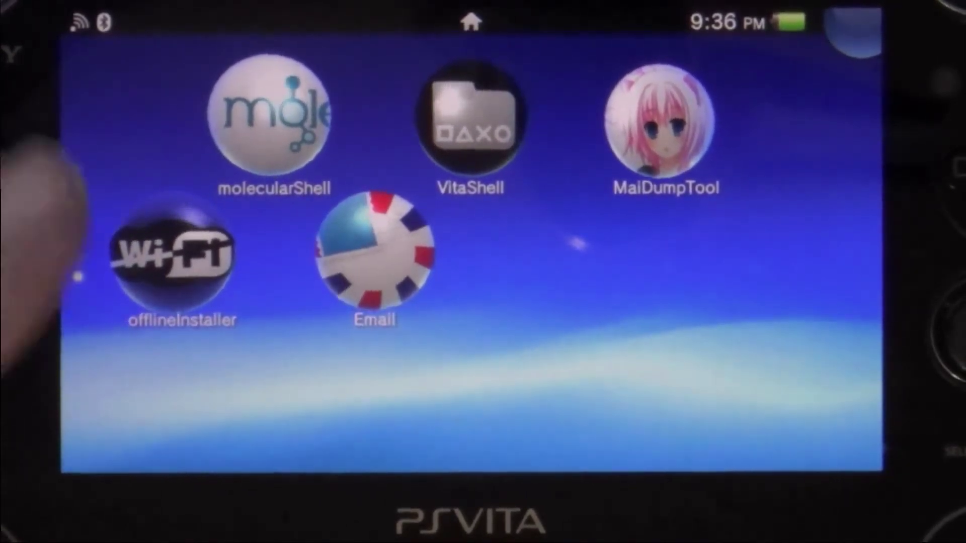
pyautogui.press('Down')
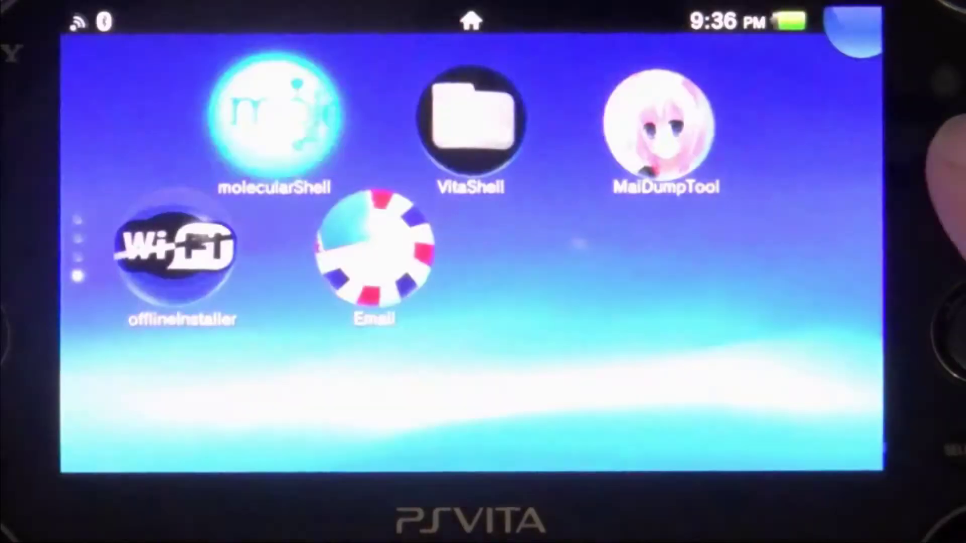
pyautogui.press('Up')
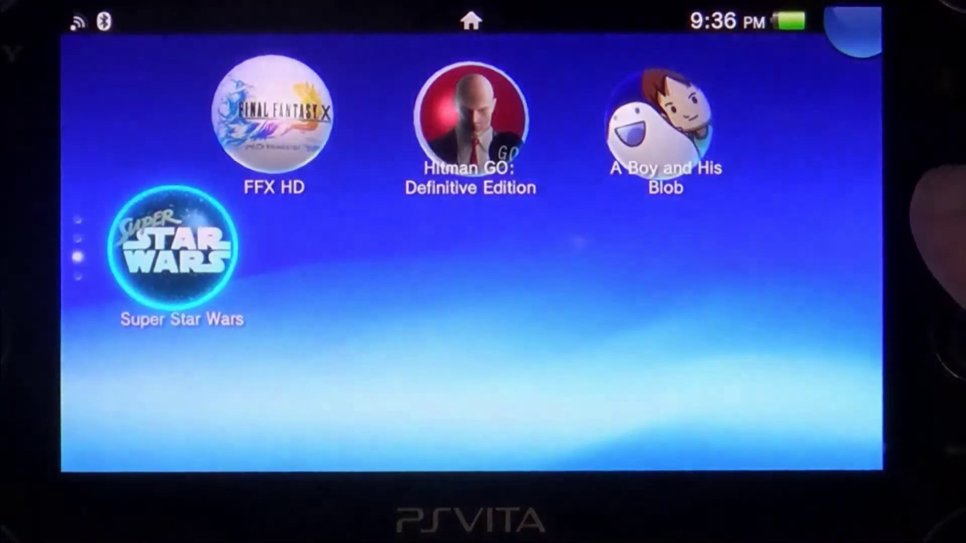
pyautogui.press('Down')
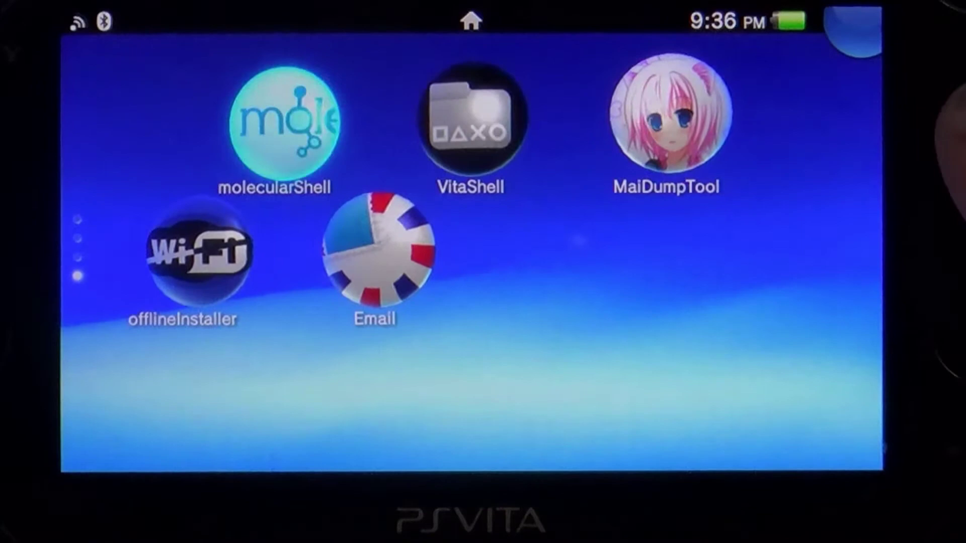
pyautogui.press('Up')
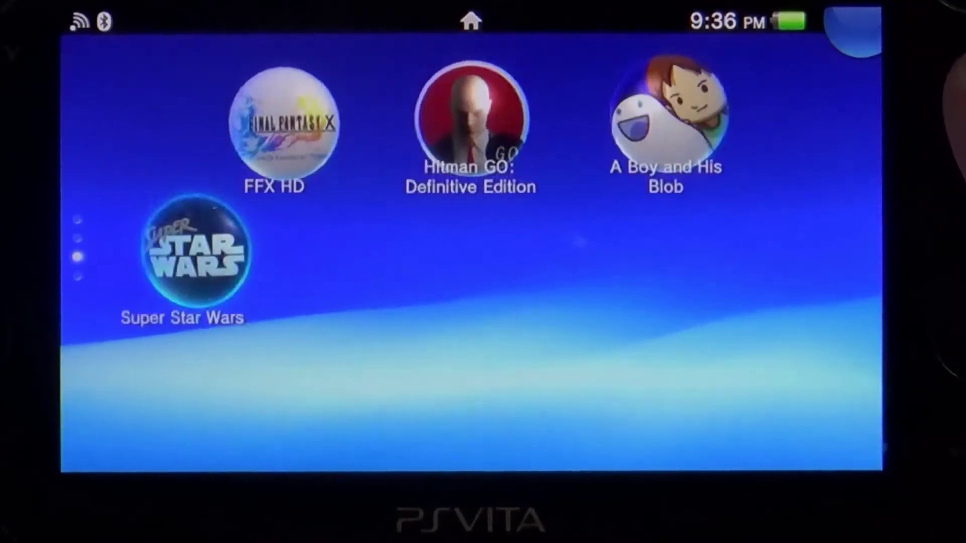
pyautogui.press('Up')
pyautogui.press('Right')
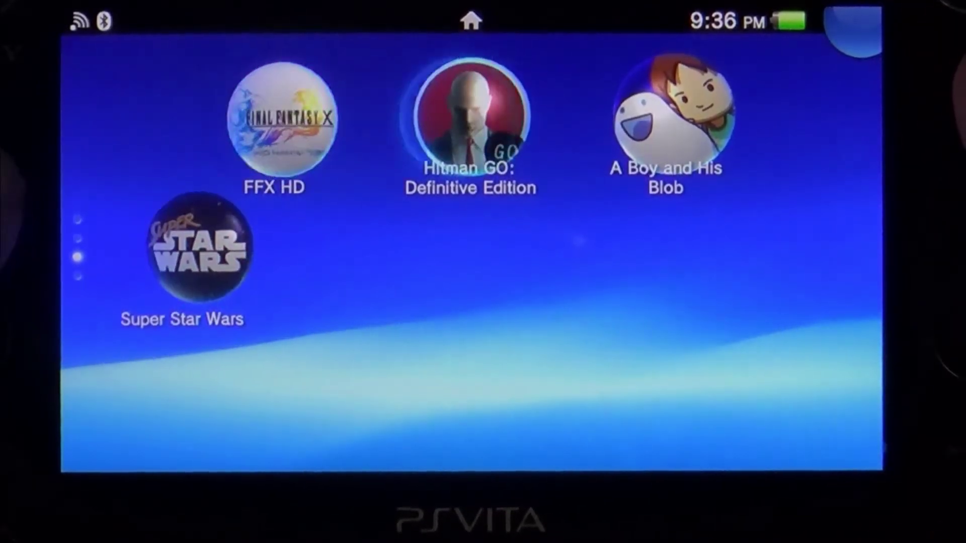
pyautogui.press('Left')
pyautogui.press('Down')
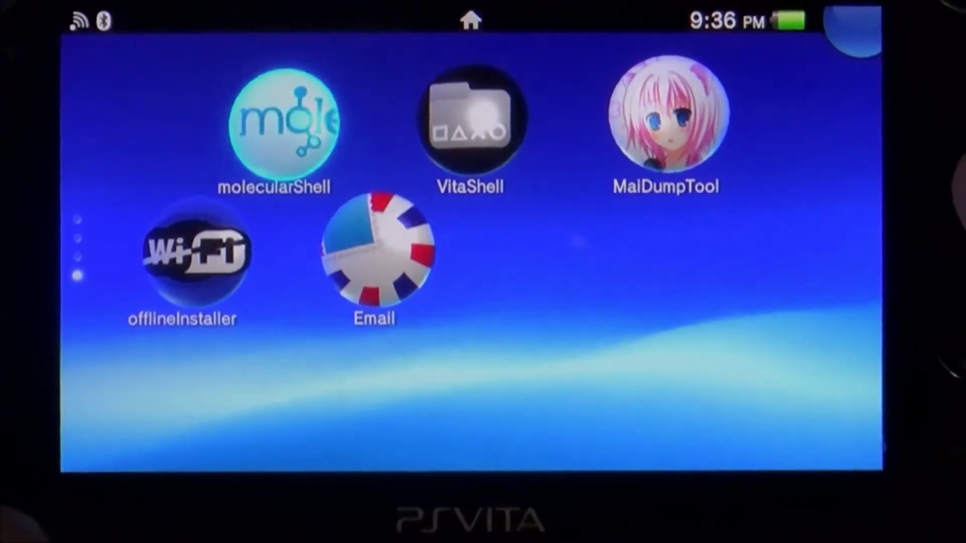
pyautogui.press('Right')
pyautogui.press('Left')
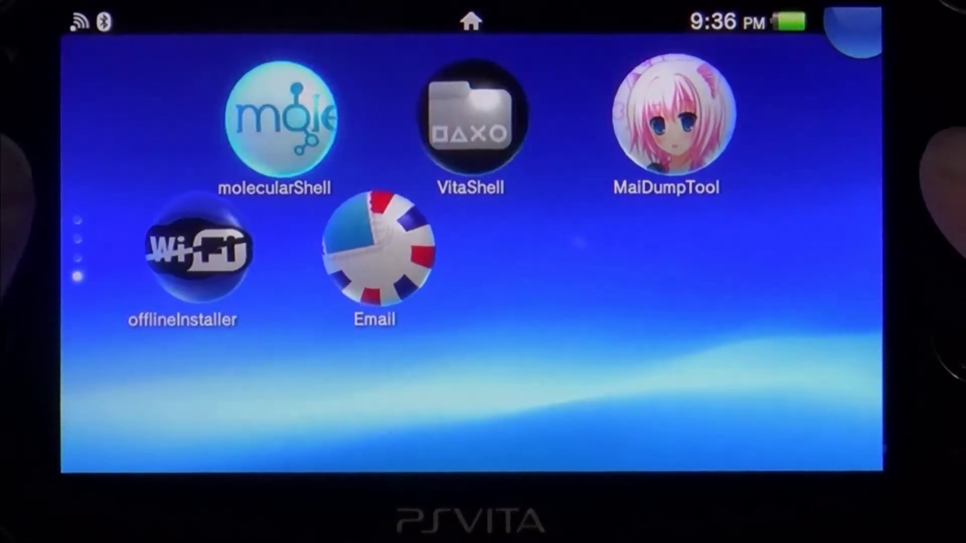
# Step: Open VitaShell on the PS Vita and set the SELECT button option to FTP in the main settings
pyautogui.press('Right')
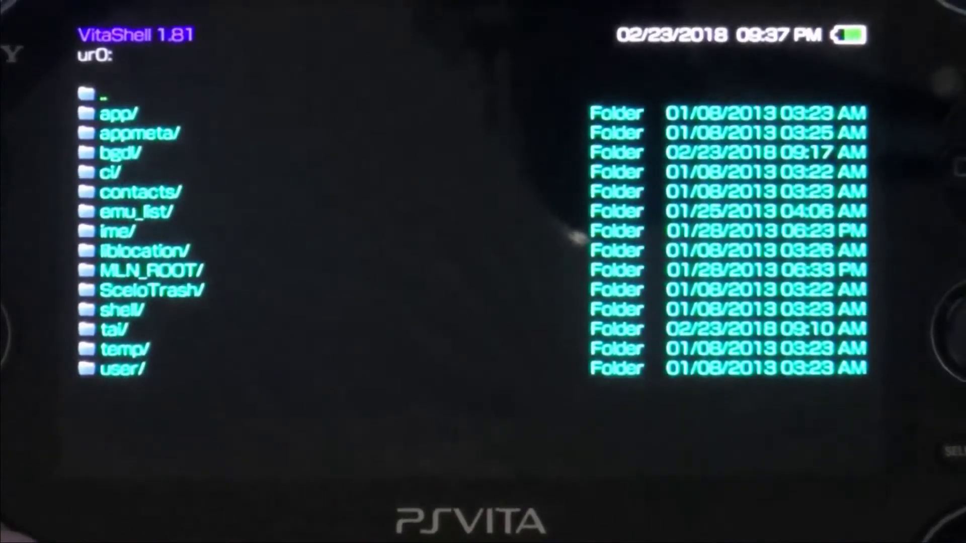
pyautogui.press('Return')
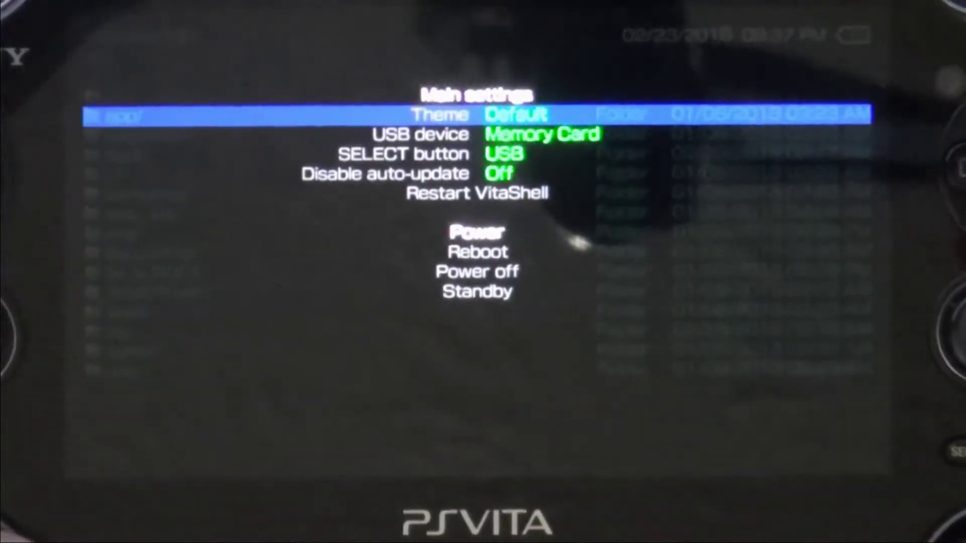
pyautogui.press('Down')
pyautogui.press('Down')
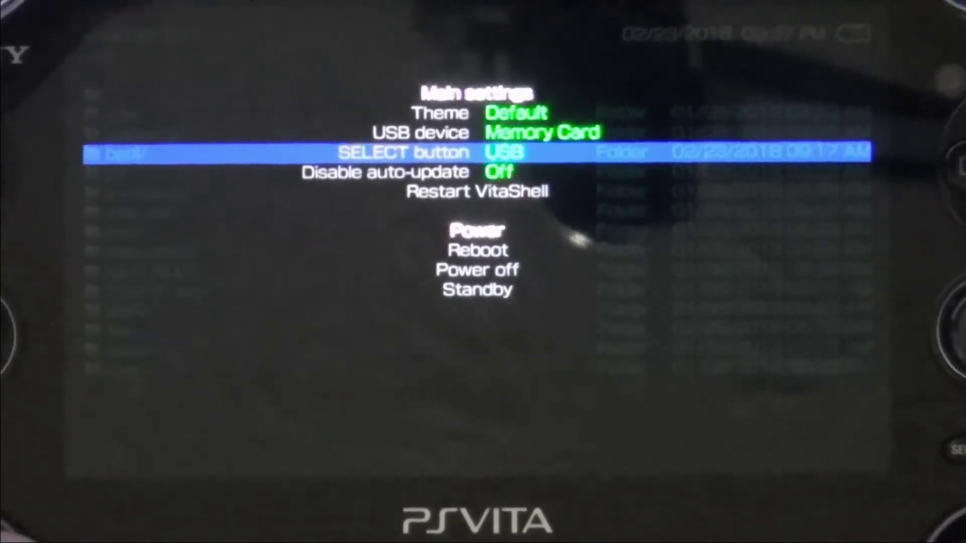
pyautogui.press('Return')
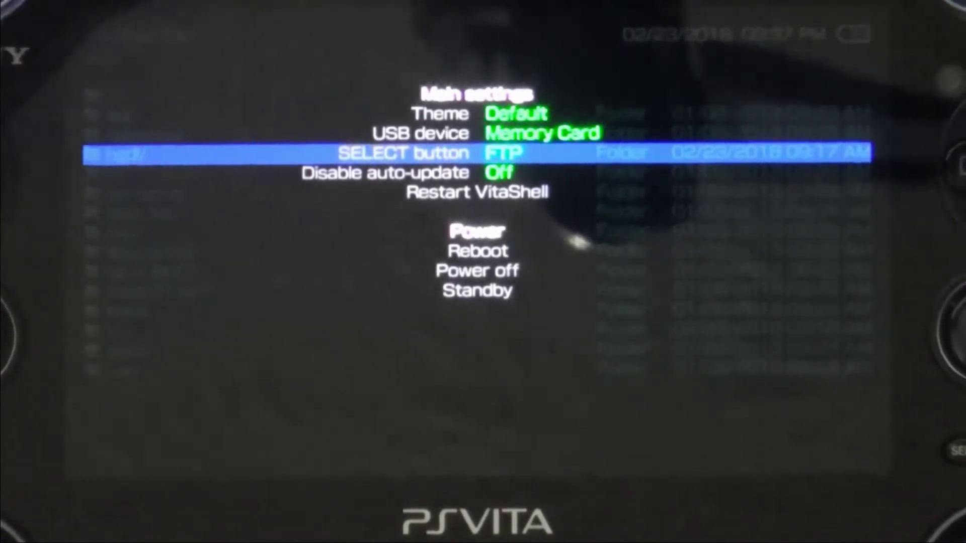
pyautogui.press('Escape')
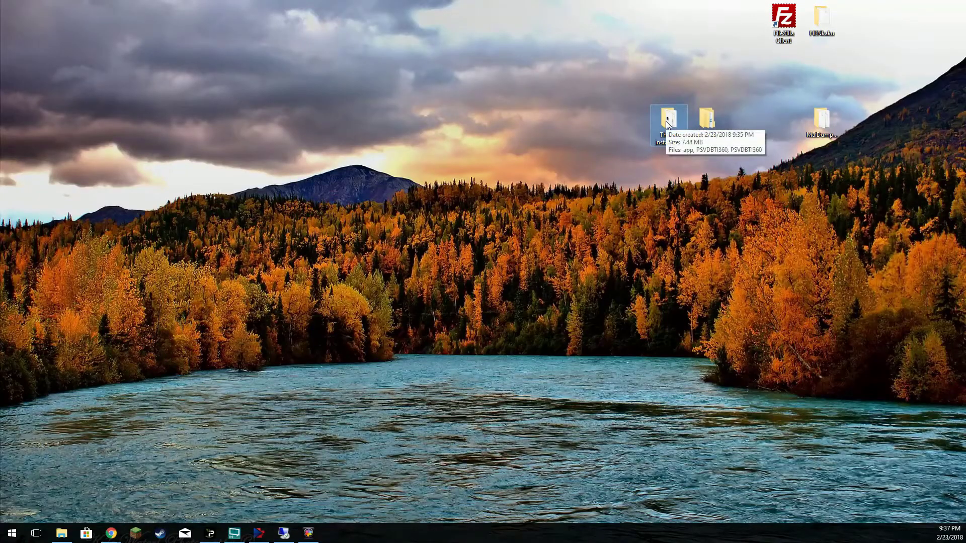
# Step: Open the desktop's Theme installer v2 folder and launch the PSVDBTI360 application
pyautogui.click(667, 129)
pyautogui.doubleClick(668, 127)
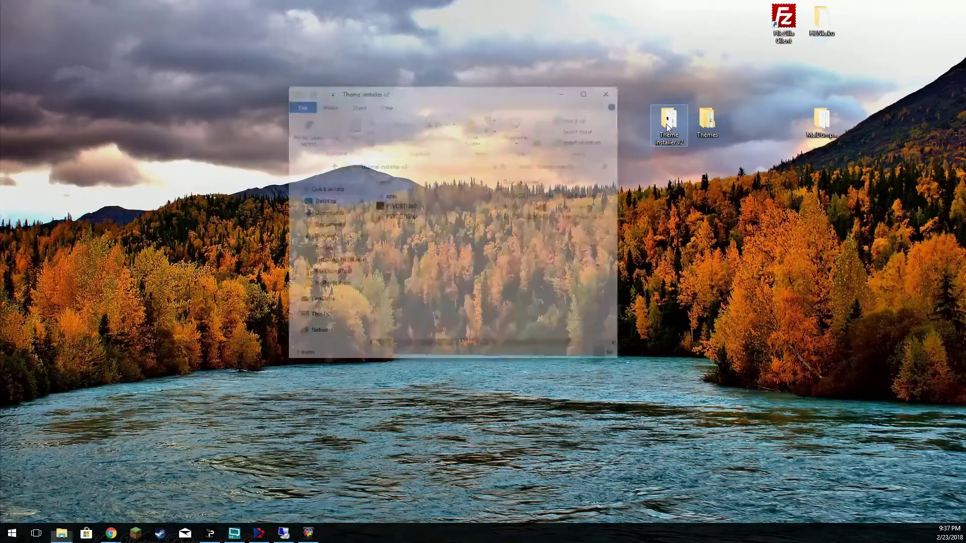
pyautogui.click(403, 210)
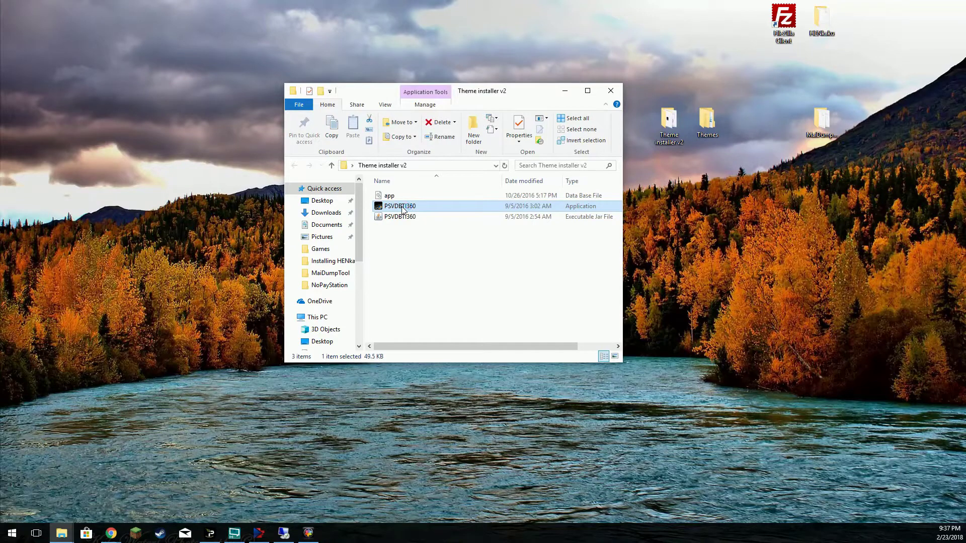
pyautogui.doubleClick(402, 210)
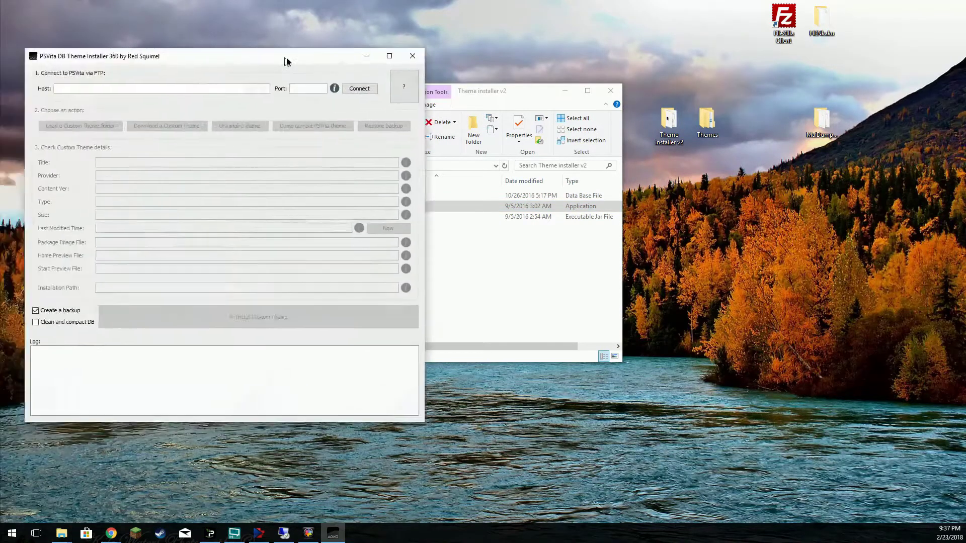
# Step: Connect the theme installer to the PS Vita via FTP using host 192.168.0.194 and port 1337
pyautogui.moveTo(289, 58); pyautogui.dragTo(491, 59)
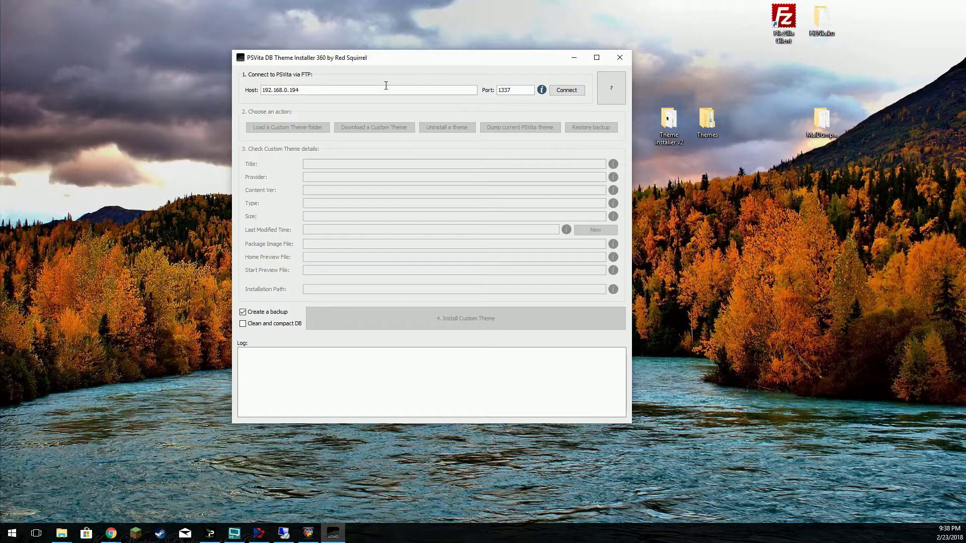
pyautogui.click(568, 92)
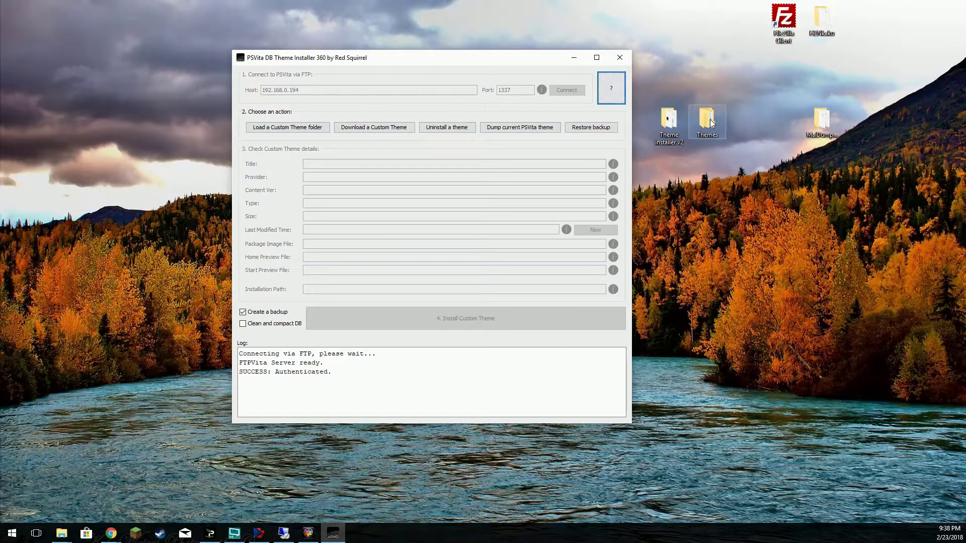
# Step: Open the desktop's Themes folder and place its window beside the theme installer
pyautogui.moveTo(537, 58); pyautogui.dragTo(407, 59)
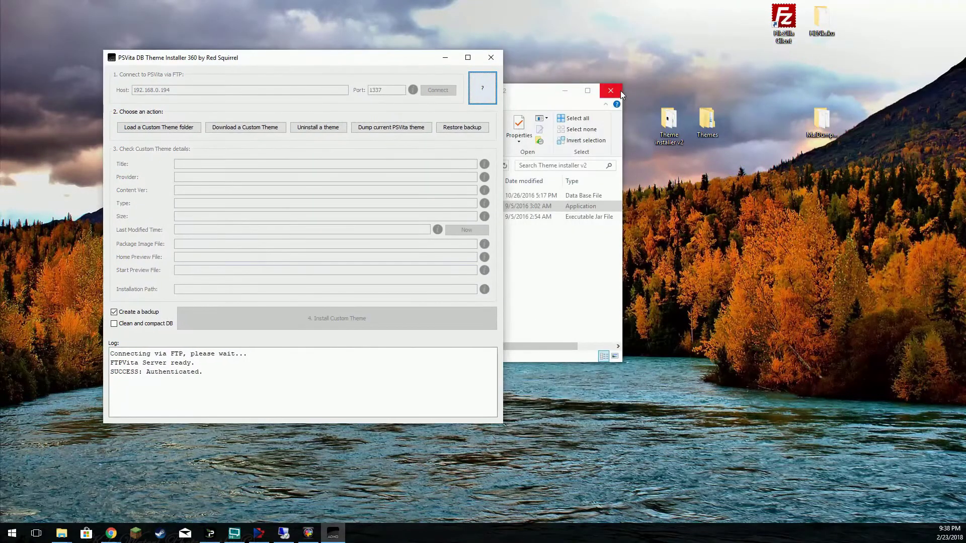
pyautogui.doubleClick(706, 120)
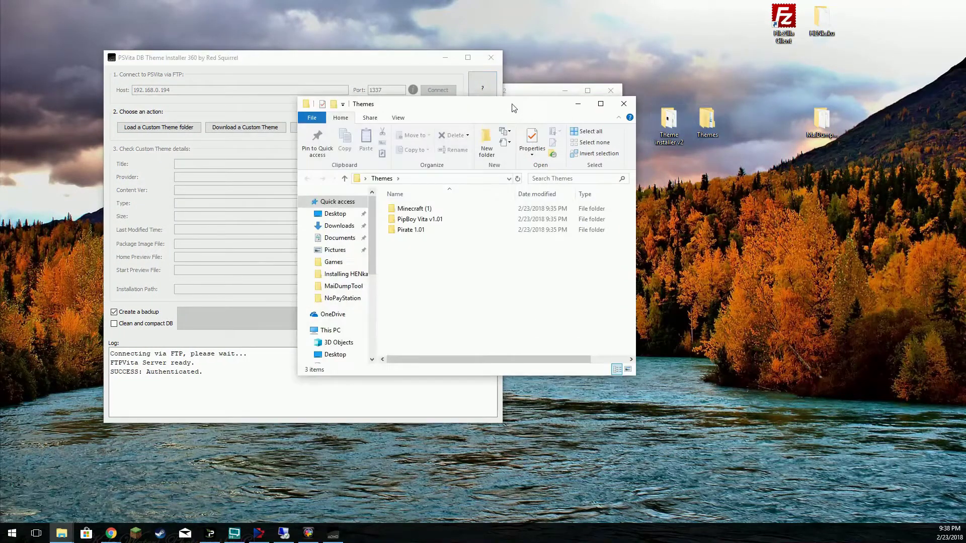
pyautogui.moveTo(513, 108); pyautogui.dragTo(760, 106)
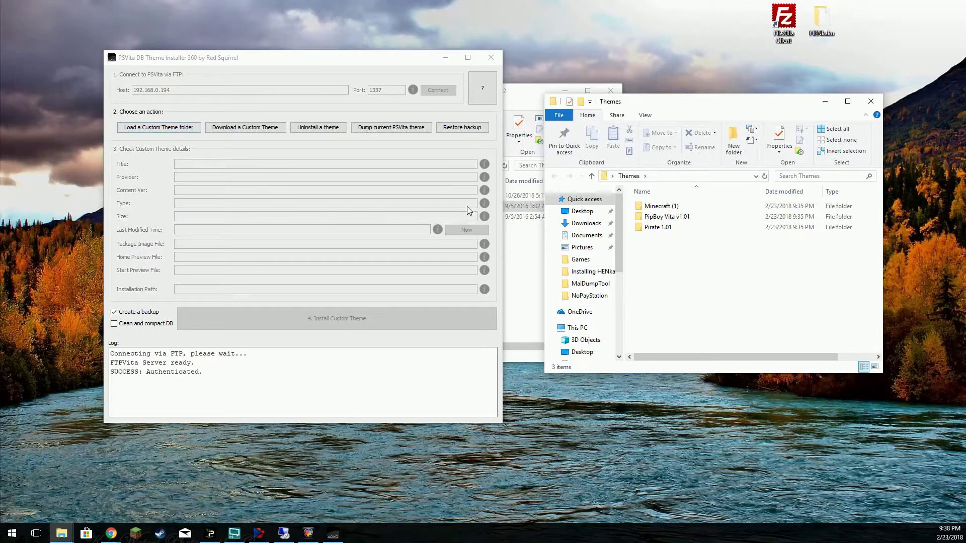
# Step: Load the Pirate 1.01 custom theme from the desktop's Themes folder and install it on the PS Vita
pyautogui.click(180, 129)
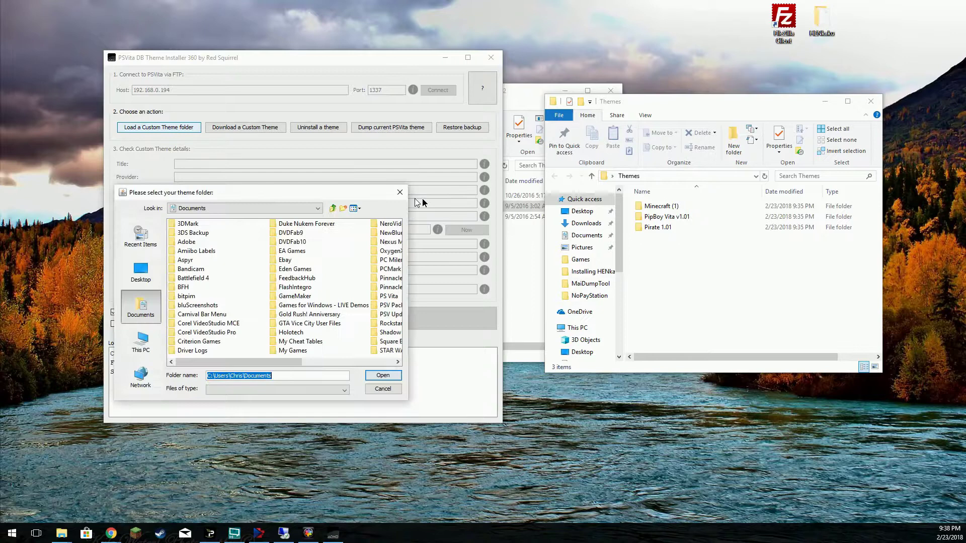
pyautogui.moveTo(332, 195); pyautogui.dragTo(740, 229)
pyautogui.click(539, 310)
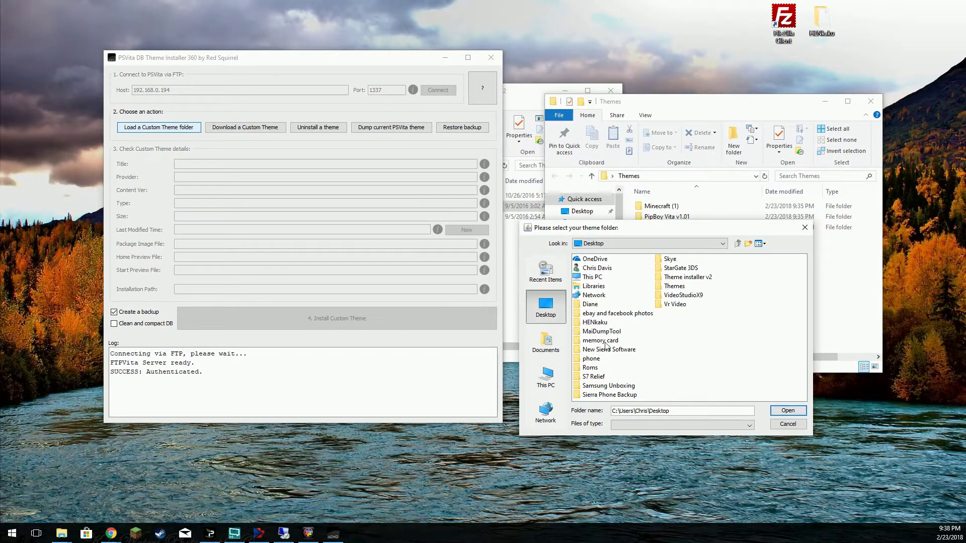
pyautogui.doubleClick(675, 286)
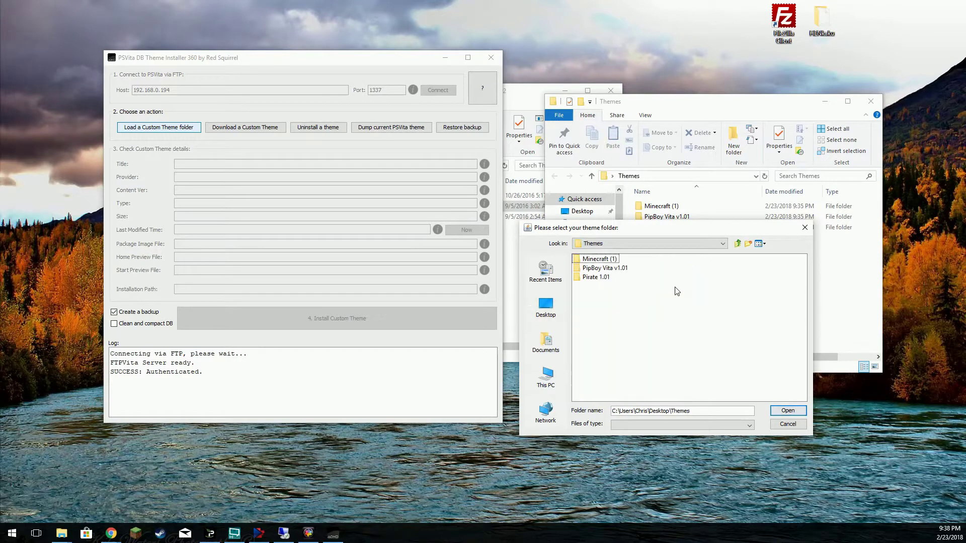
pyautogui.click(600, 269)
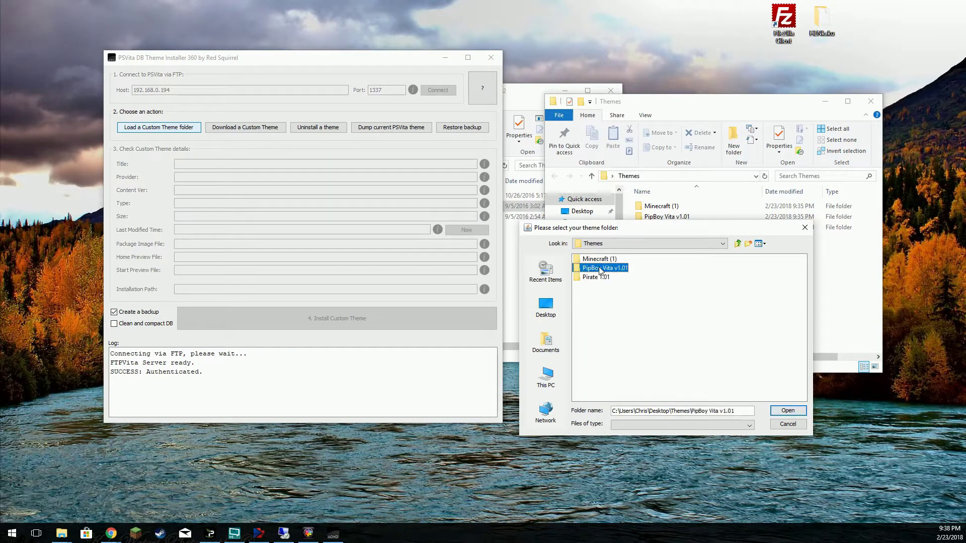
pyautogui.click(599, 260)
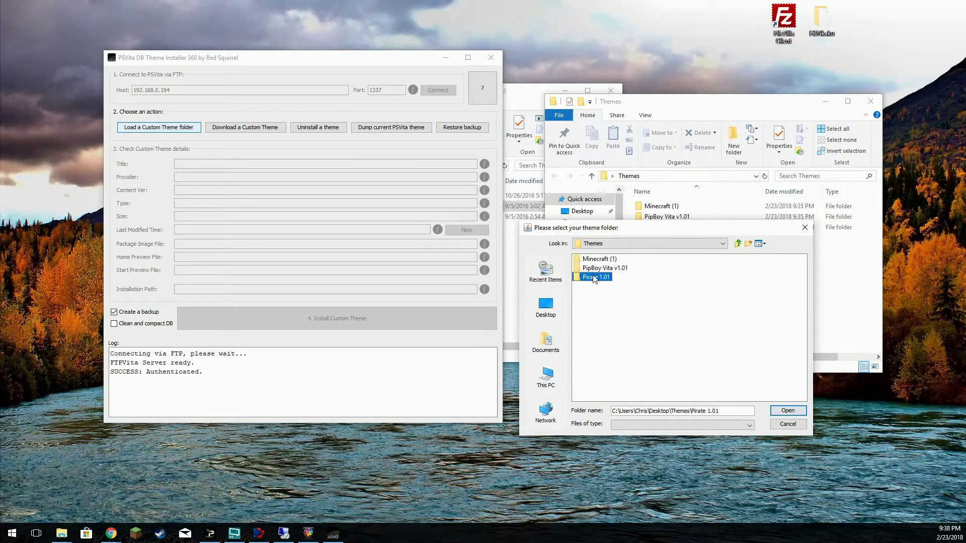
pyautogui.click(787, 412)
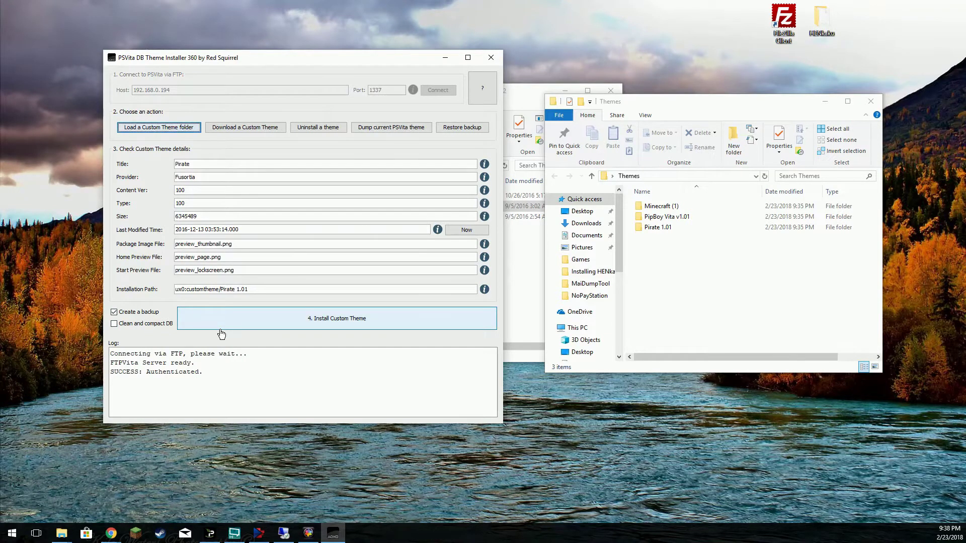
pyautogui.click(299, 321)
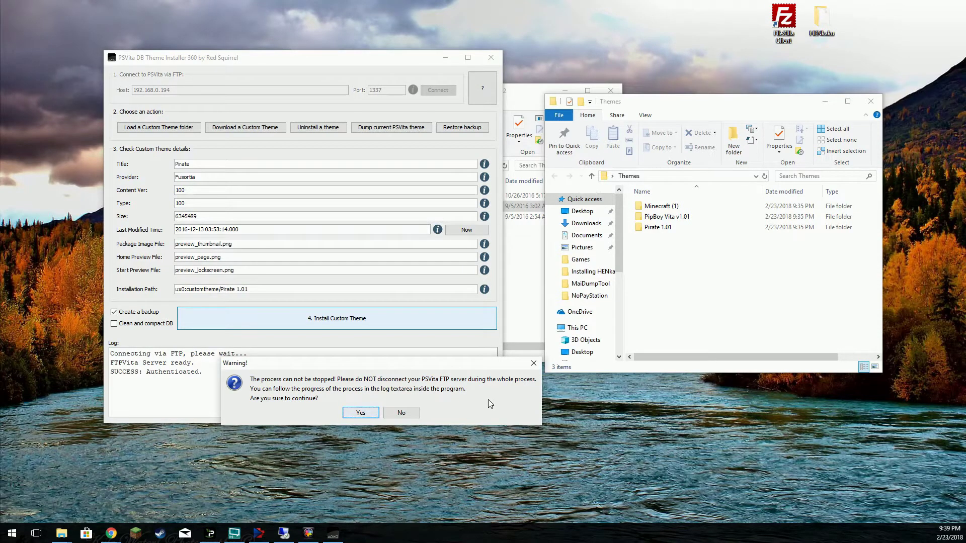
pyautogui.click(359, 413)
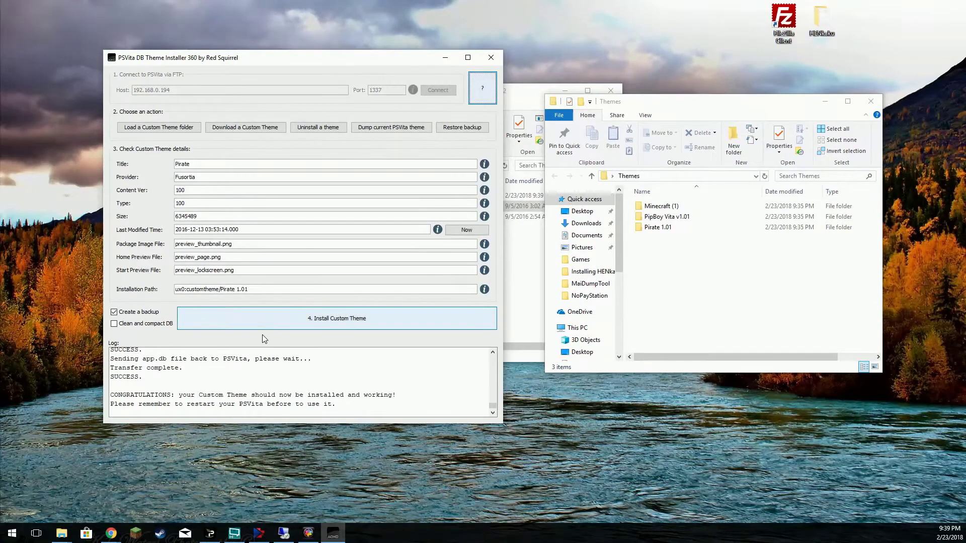
# Step: Load the Minecraft (1) custom theme folder and install it on the PS Vita
pyautogui.click(170, 130)
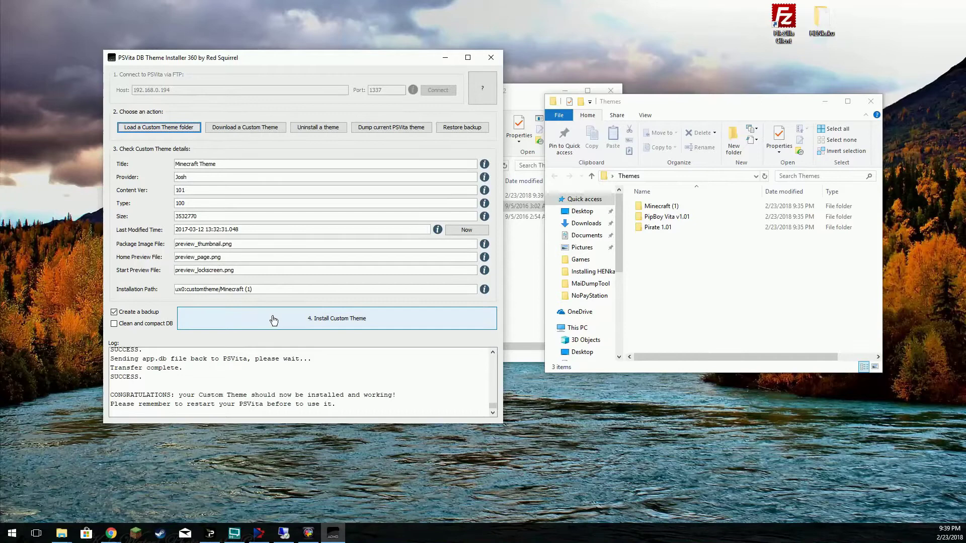
pyautogui.click(274, 321)
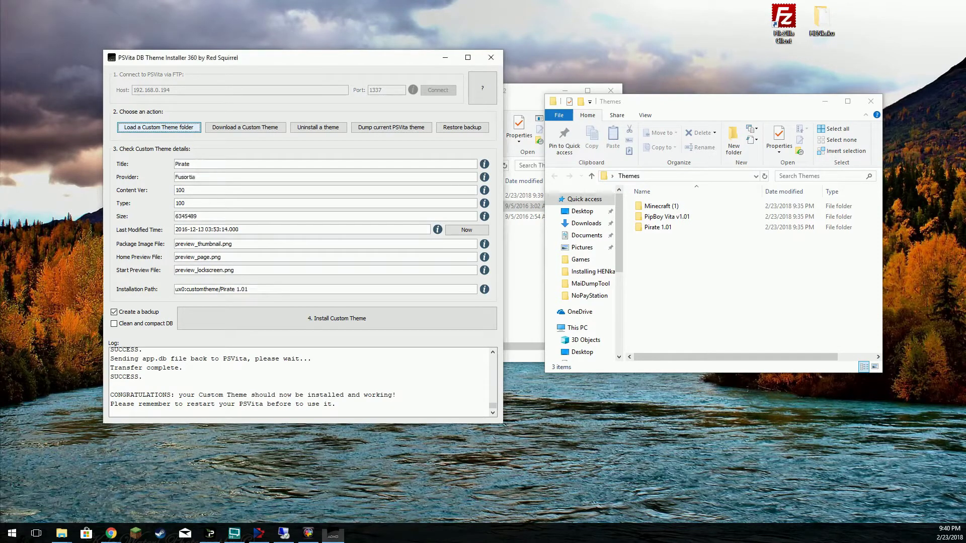
# Step: Load the PipBoy Vita v1.01 custom theme folder and install it on the PS Vita
pyautogui.press('space')
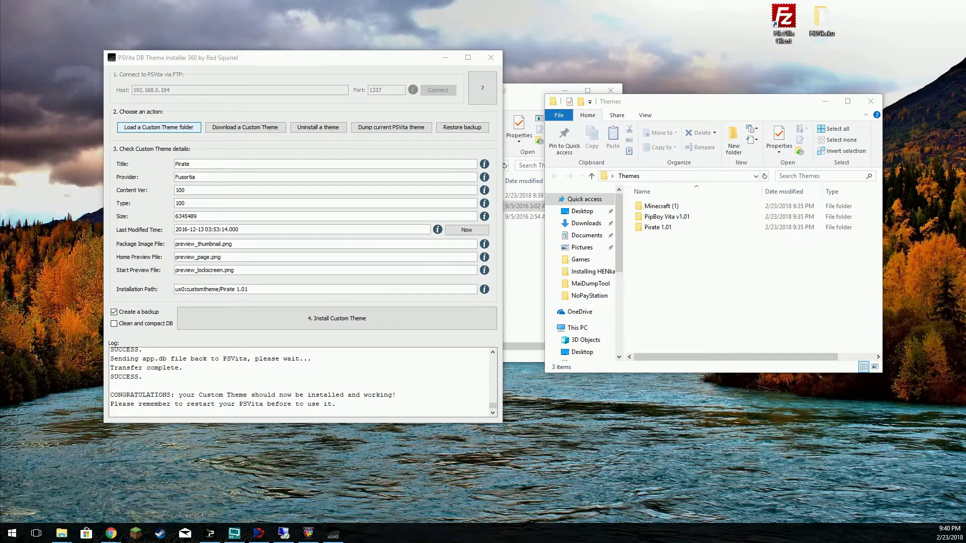
pyautogui.press('Return')
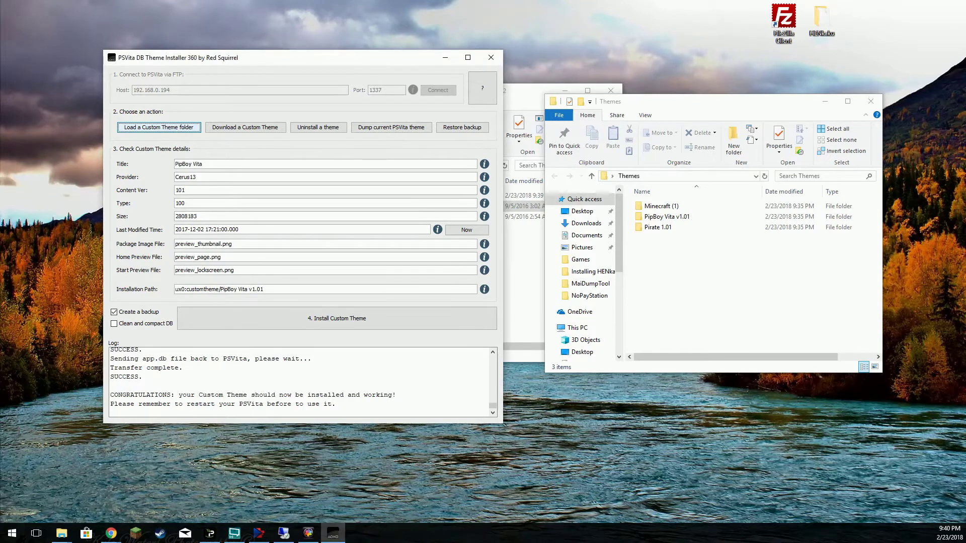
pyautogui.click(371, 323)
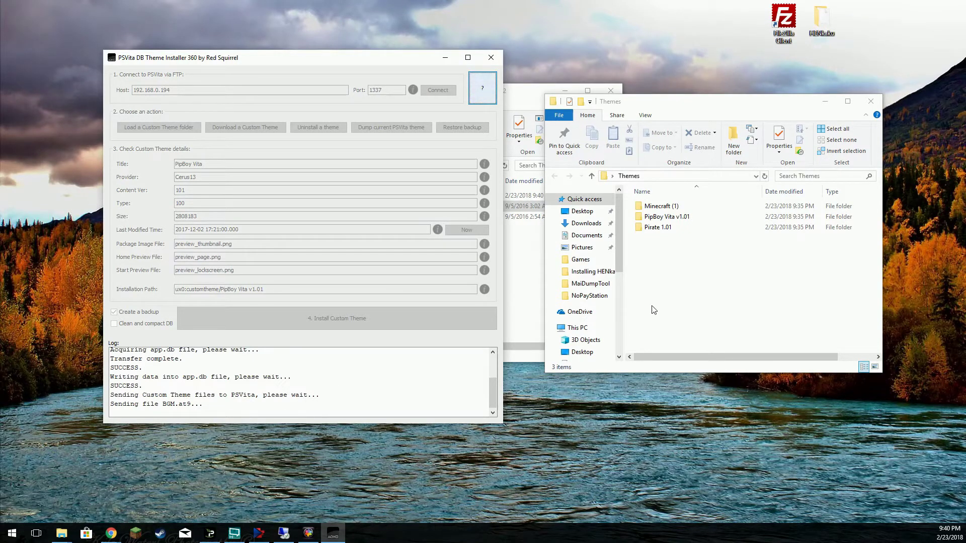
# Step: Open the PipBoy Vita v1.01 folder in File Explorer and look through its theme files
pyautogui.doubleClick(675, 217)
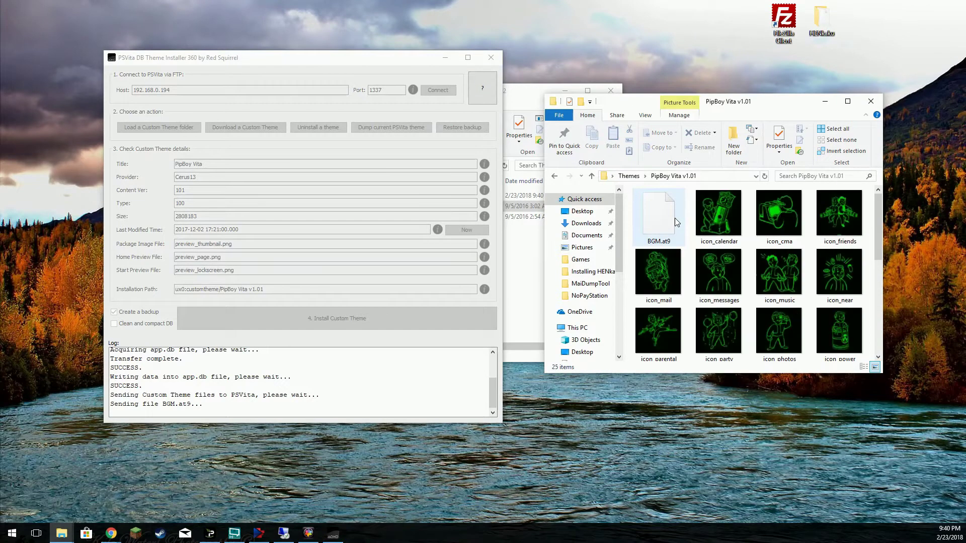
pyautogui.scroll(-5, 705, 240)
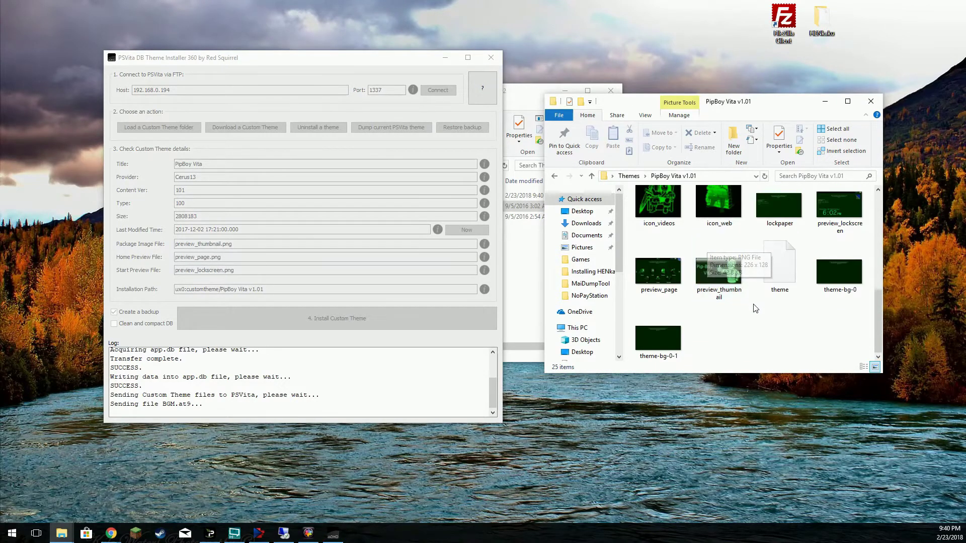
# Step: Return to the theme files' beginning, then check the installer's log for the progress of the PipBoy Vita file transfer
pyautogui.scroll(5, 715, 271)
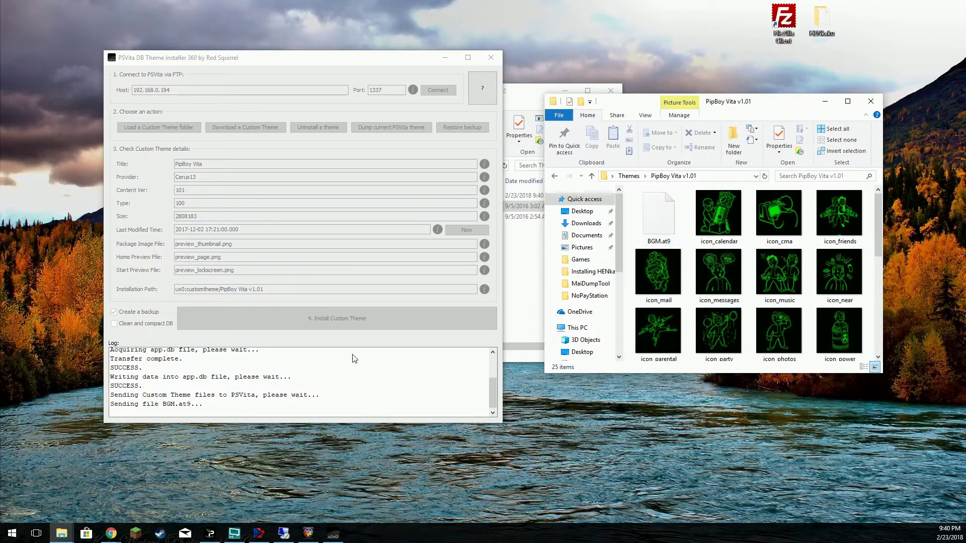
pyautogui.click(355, 66)
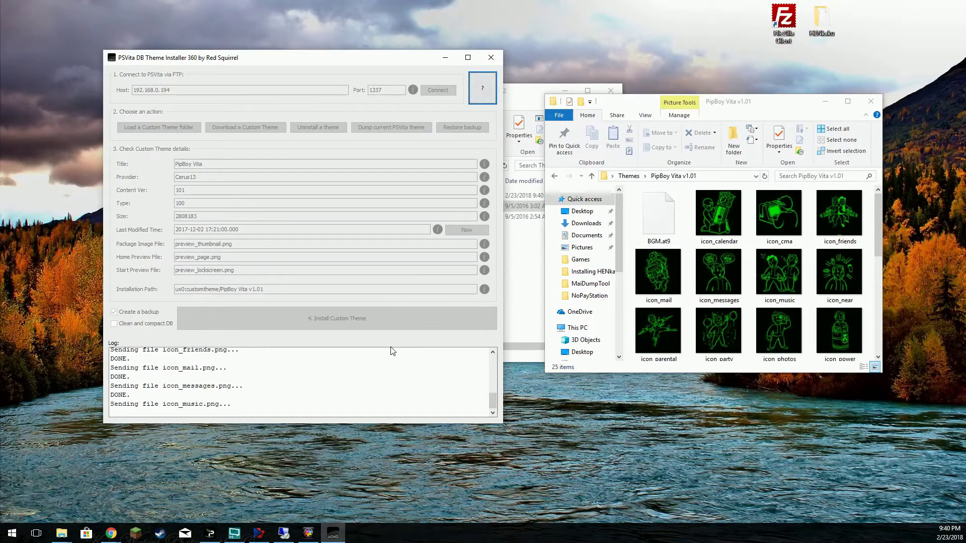
pyautogui.click(654, 224)
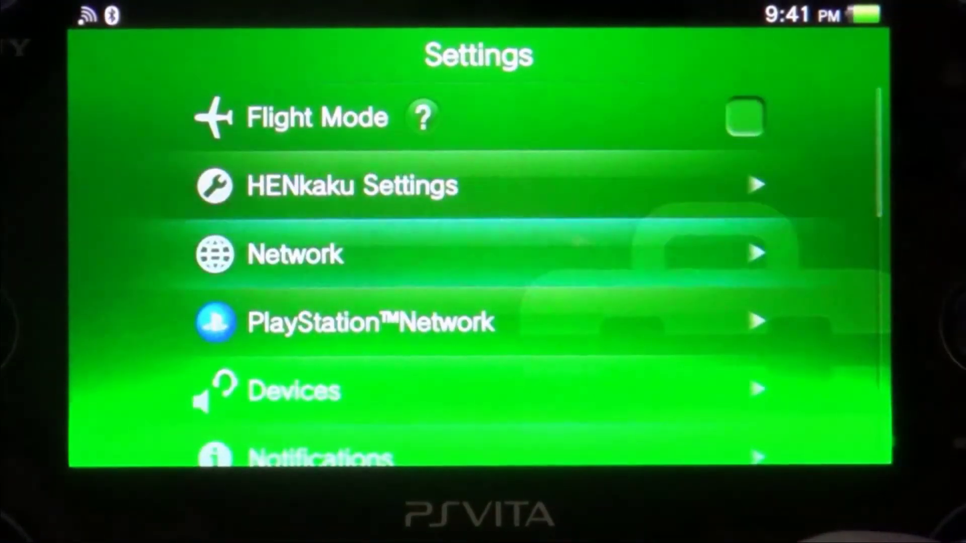
# Step: On the PS Vita, open the list of installed themes from the Theme & Background settings
pyautogui.scroll(-3, 478, 282)
pyautogui.click(375, 393)
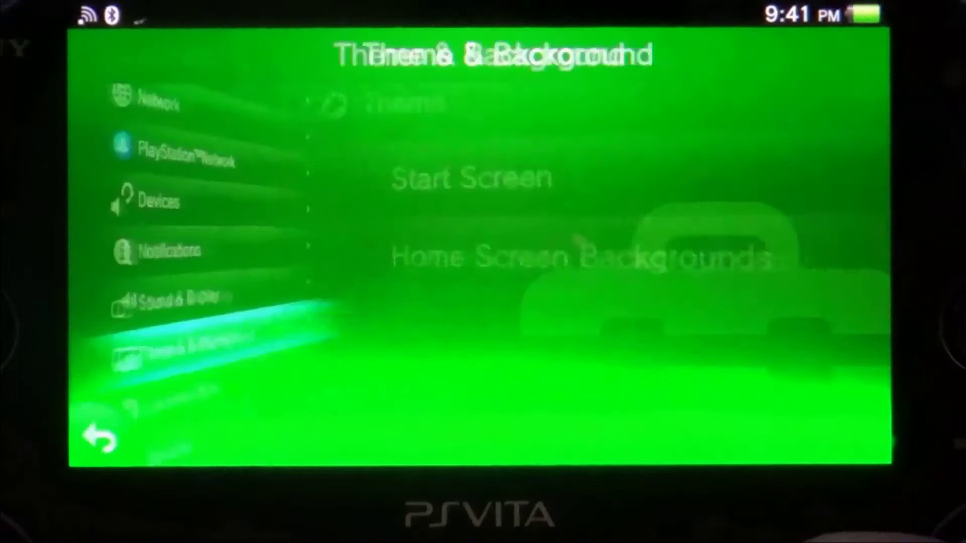
pyautogui.click(286, 118)
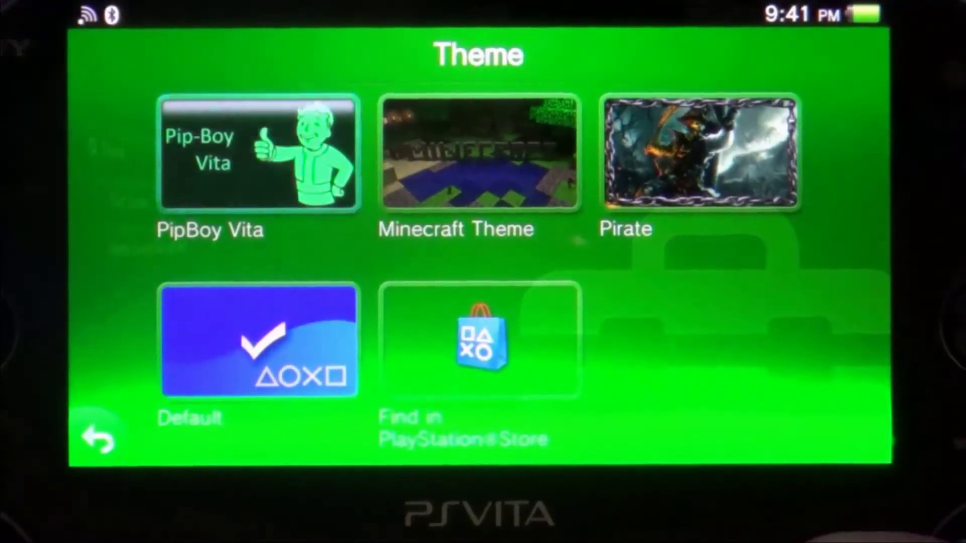
# Step: Choose Minecraft Theme among the installed themes and apply it to the PS Vita
pyautogui.press('Right')
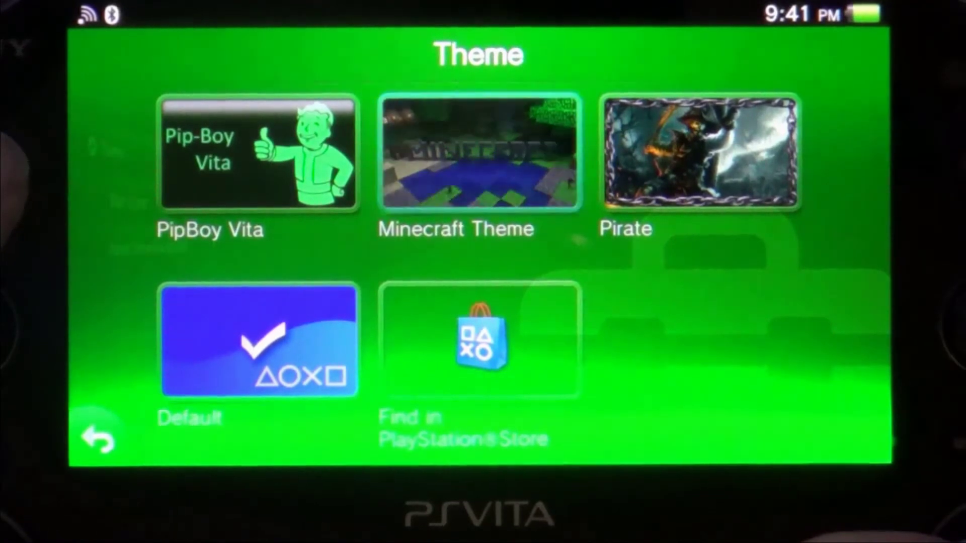
pyautogui.press('Right')
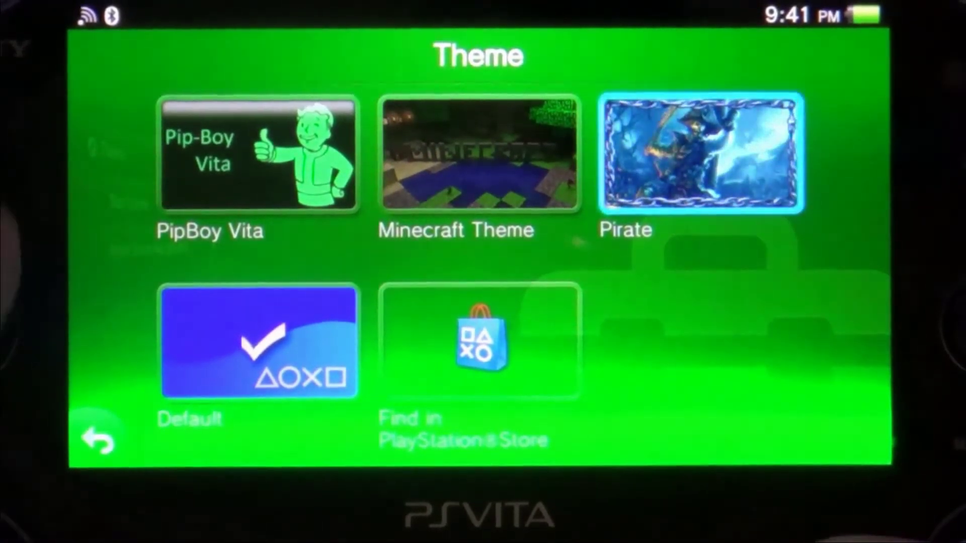
pyautogui.press('Left')
pyautogui.press('Right')
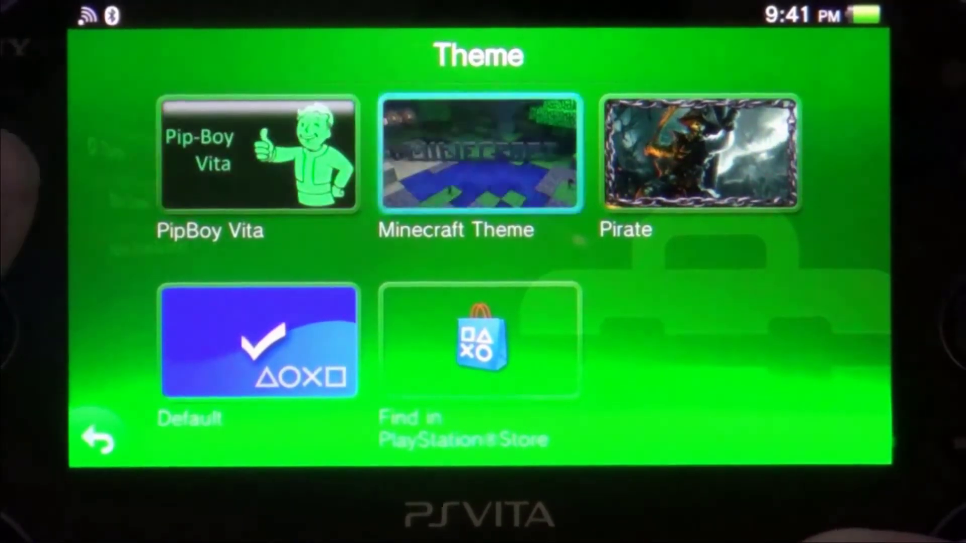
pyautogui.press('Right')
pyautogui.press('Left')
pyautogui.press('Return')
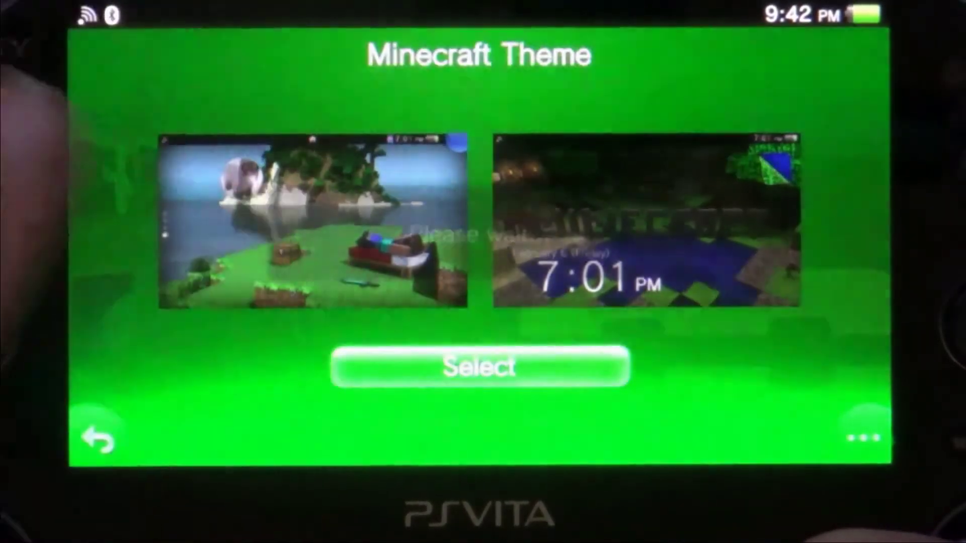
pyautogui.press('Return')
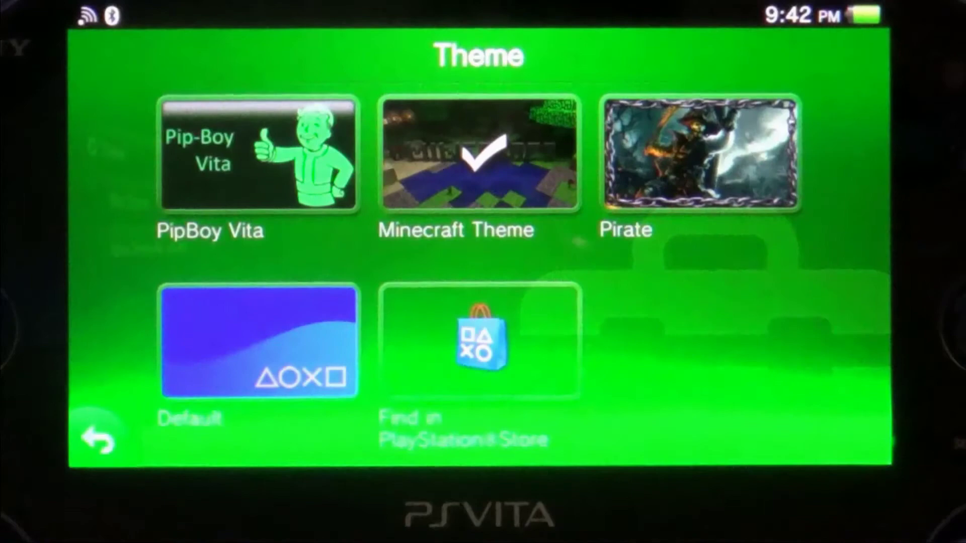
# Step: Leave the theme settings and close the Settings app to return to the home screen
pyautogui.press('Escape')
pyautogui.click(98, 442)
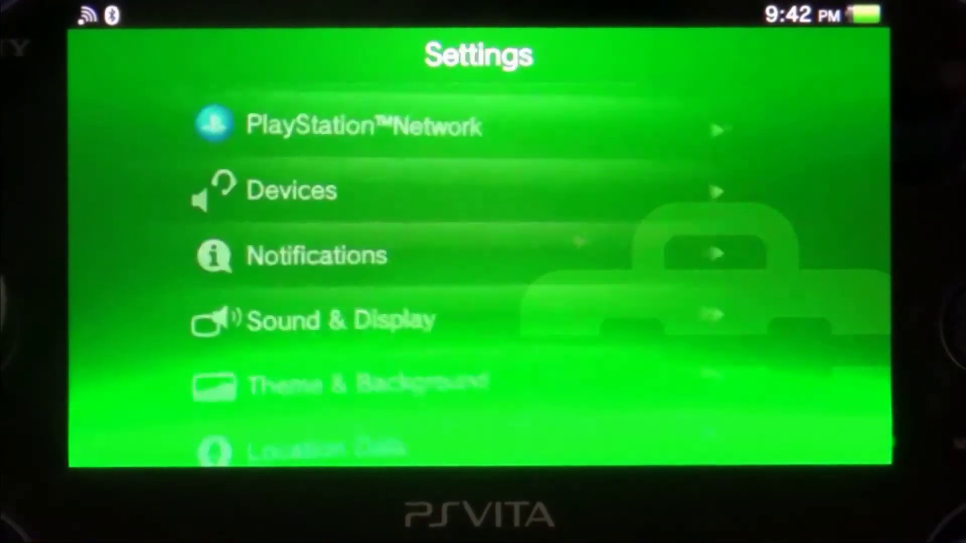
pyautogui.press('super')
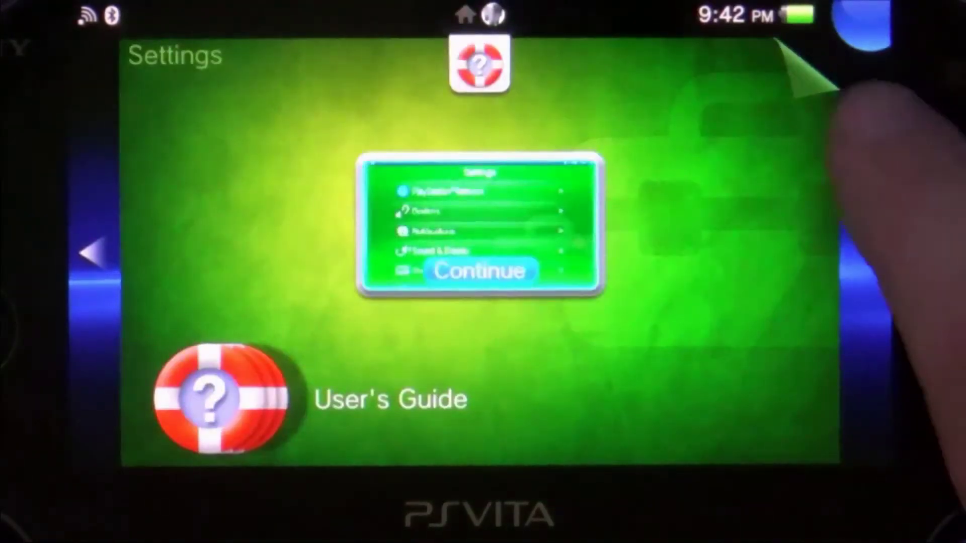
pyautogui.moveTo(906, 75); pyautogui.dragTo(453, 377)
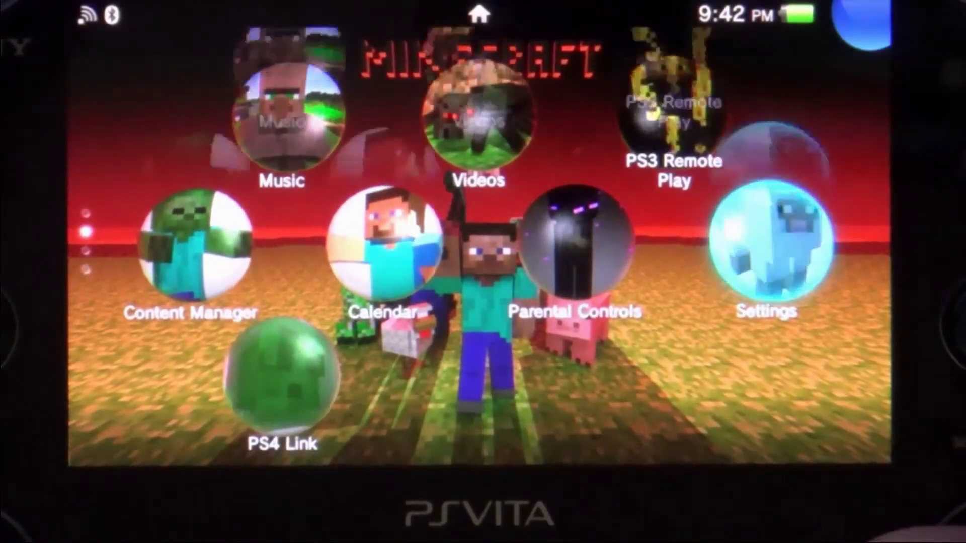
# Step: Look through the home screen pages to examine the Minecraft theme's backgrounds and app icons
pyautogui.scroll(-1, 478, 241)
pyautogui.scroll(-1, 478, 241)
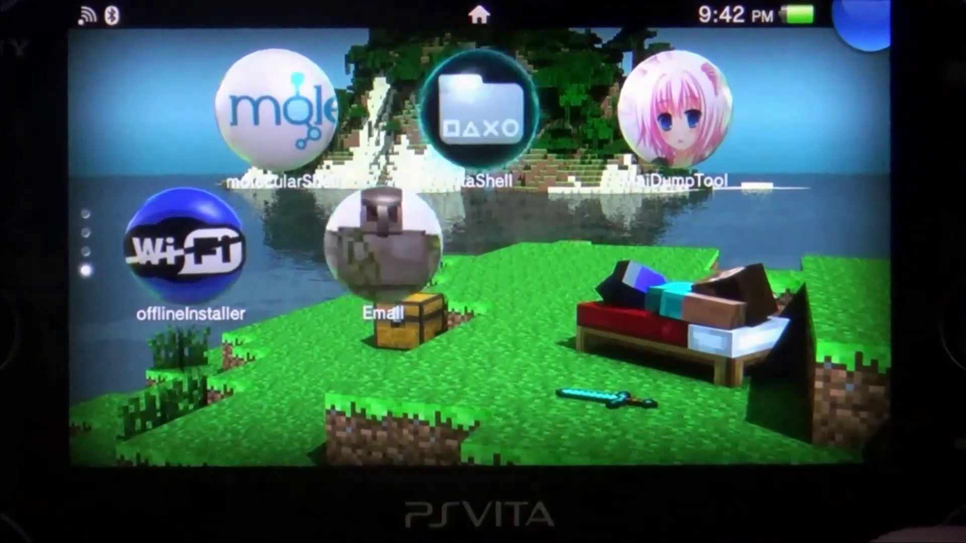
pyautogui.scroll(2, 478, 242)
pyautogui.scroll(1, 478, 242)
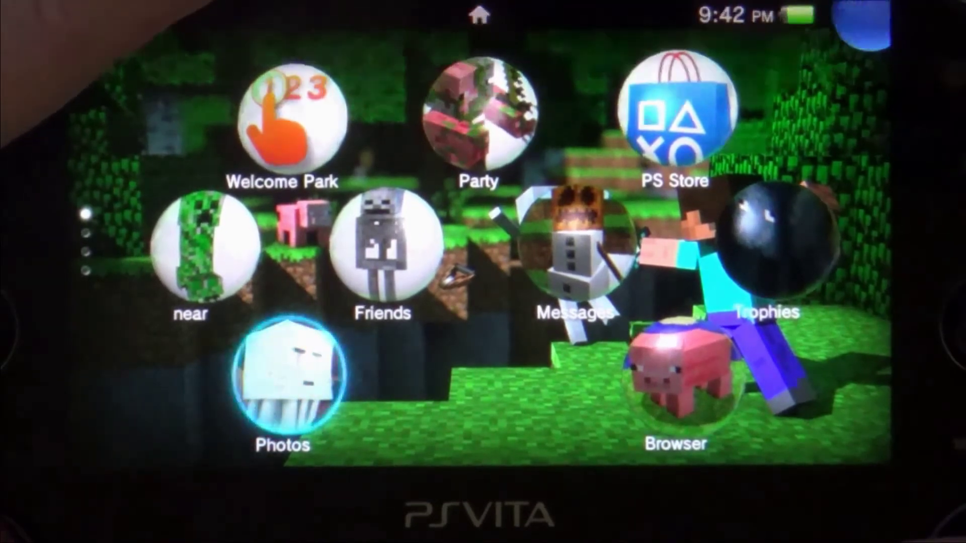
# Step: Put the PS Vita to sleep, wake it to view the Minecraft lock screen, and unlock it
pyautogui.press('XF86PowerOff')
pyautogui.press('XF86PowerOff')
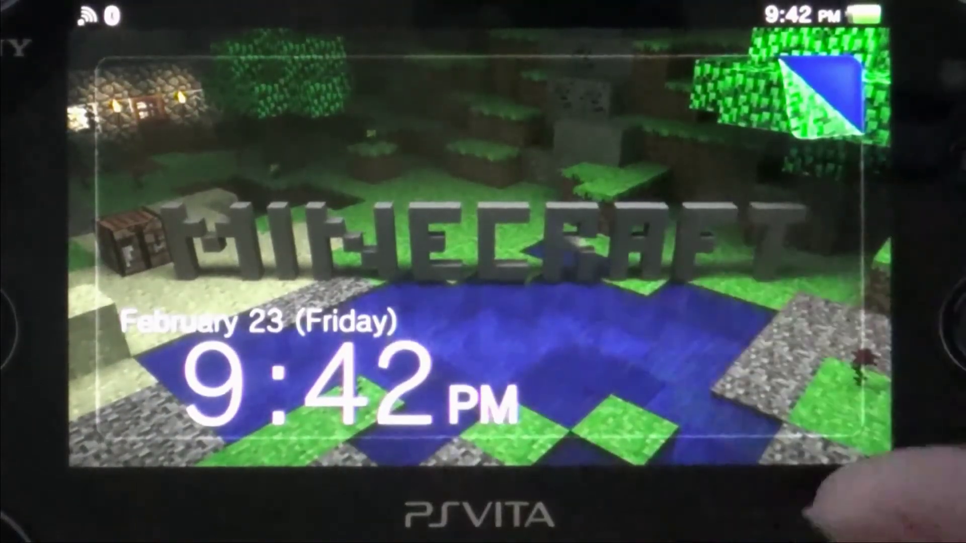
pyautogui.moveTo(852, 76); pyautogui.dragTo(690, 323)
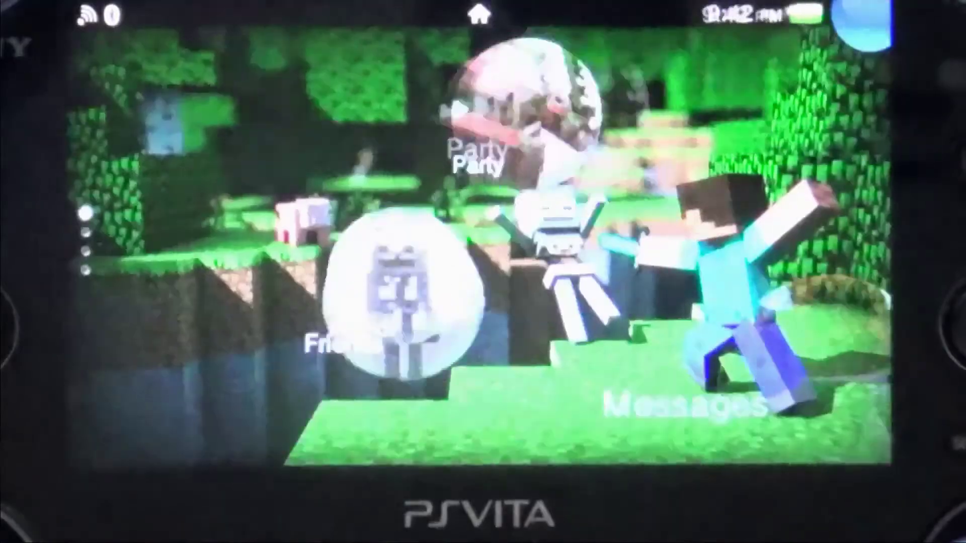